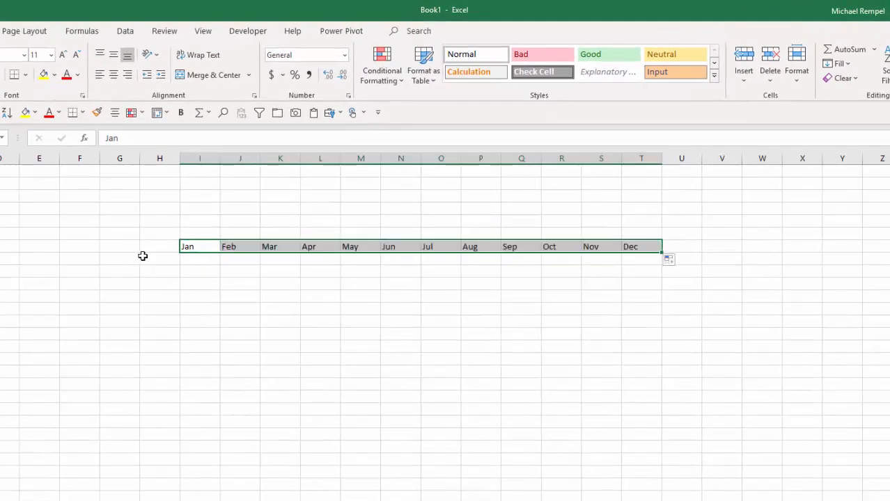
Enter Prod1 in H beside the row below the month headers and fill the series down to Prod5
{"action": "left_click", "coordinate": [151, 258]}
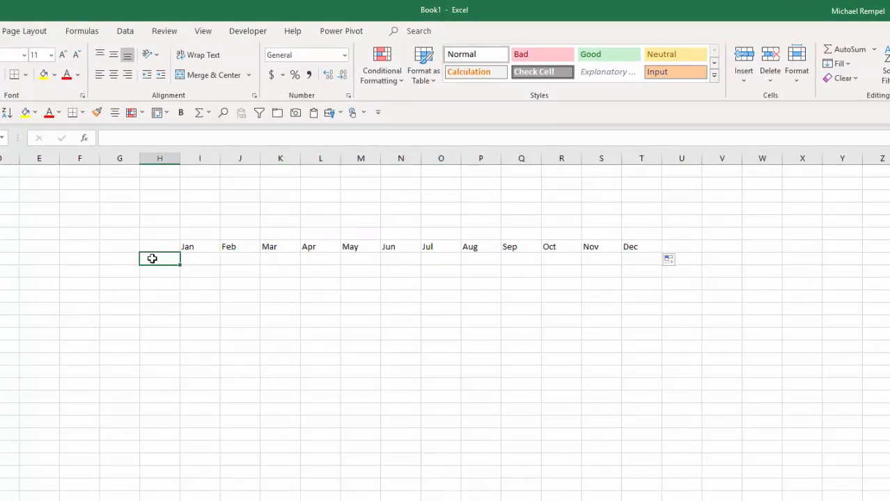
{"action": "type", "text": "Prod1"}
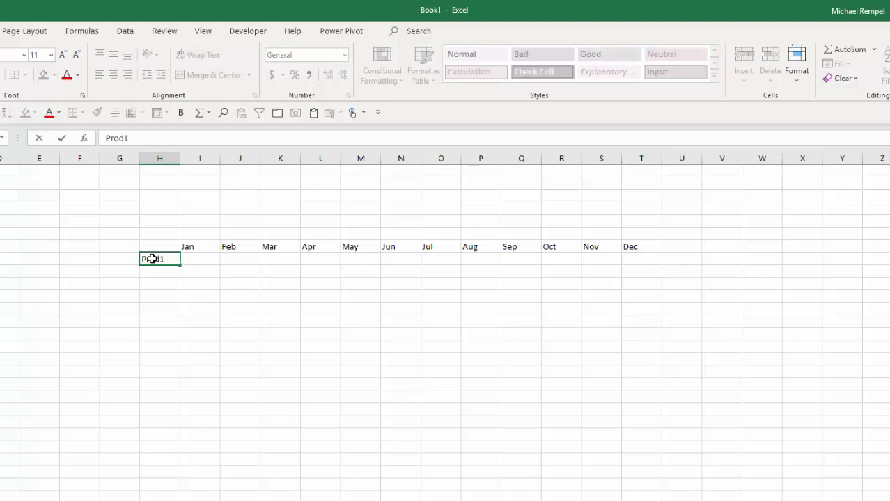
{"action": "key", "text": "ctrl+Return"}
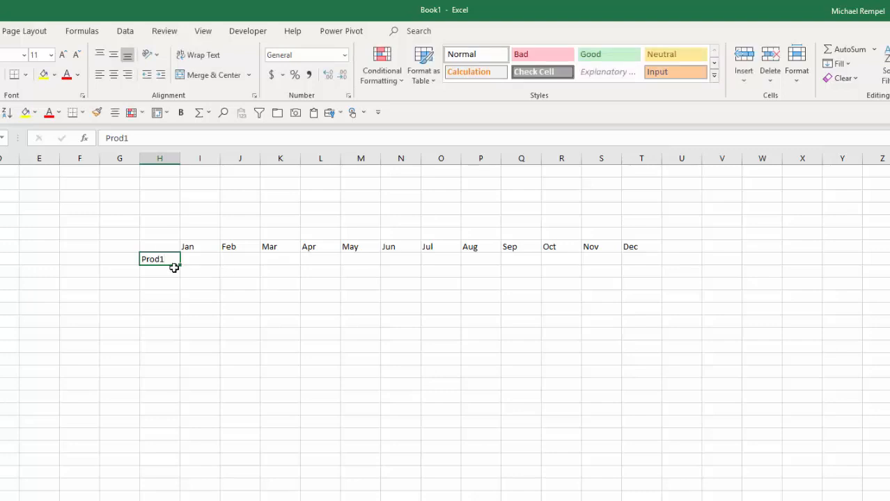
{"action": "left_click_drag", "start_coordinate": [180, 265], "coordinate": [183, 318]}
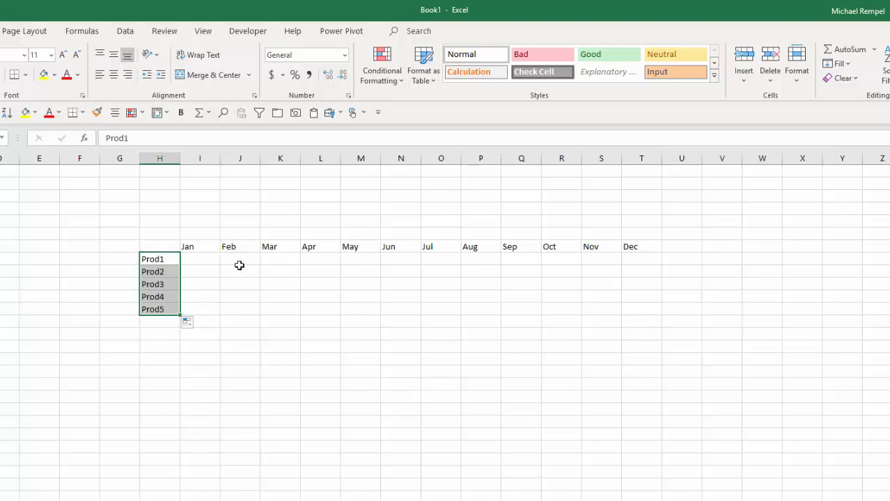
Fill the whole grid from Jan to Dec for Prod1 to Prod5 with =RANDBETWEEN(1,100)
{"action": "left_click", "coordinate": [206, 259]}
{"action": "mouse_move", "coordinate": [207, 258]}
{"action": "left_mouse_down"}
{"action": "mouse_move", "coordinate": [653, 298]}
{"action": "mouse_move", "coordinate": [642, 314]}
{"action": "left_mouse_up"}
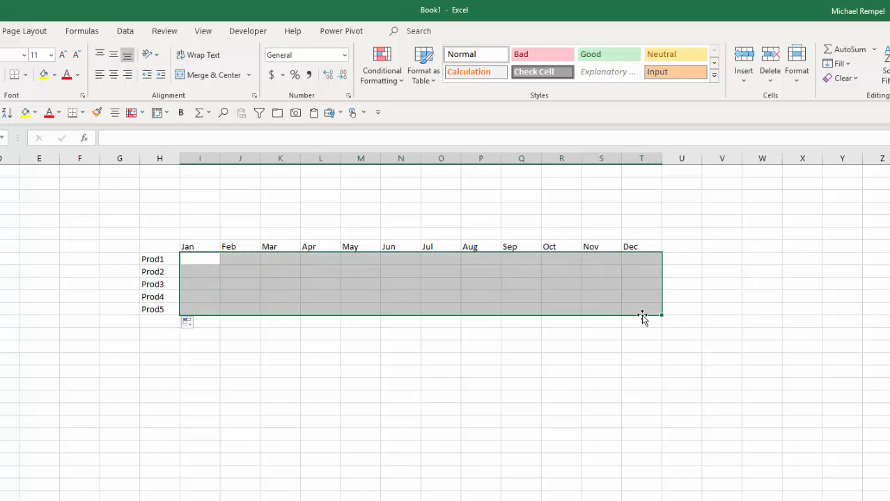
{"action": "type", "text": "=rand"}
{"action": "key", "text": "Down"}
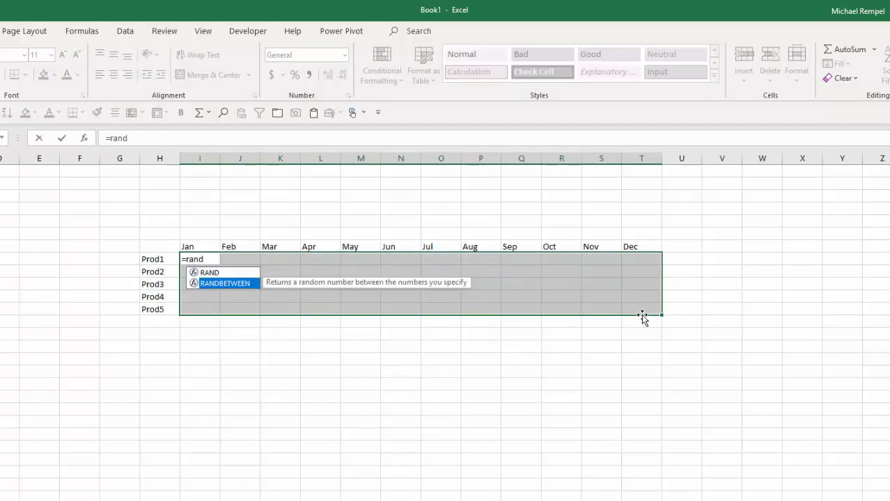
{"action": "key", "text": "Tab"}
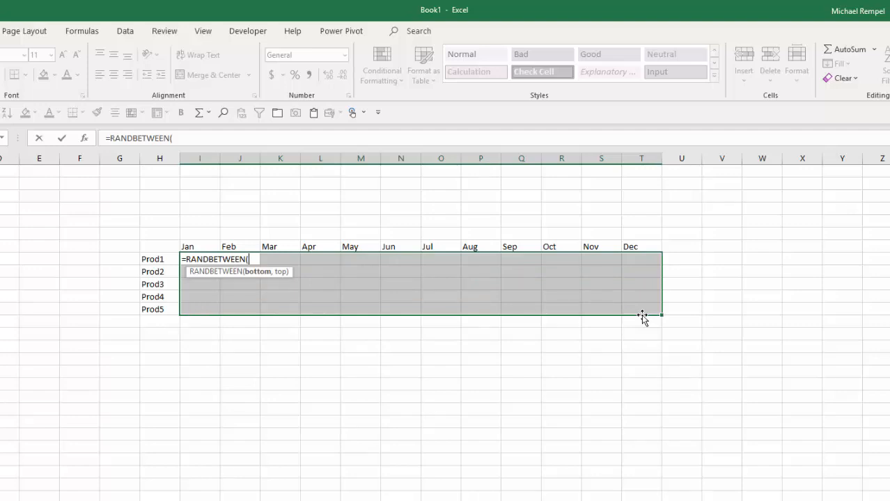
{"action": "type", "text": "1,100"}
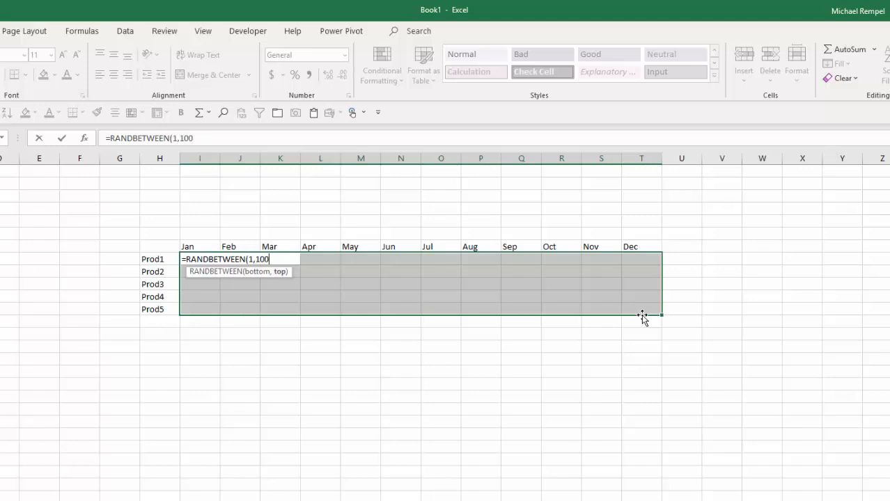
{"action": "type", "text": ")"}
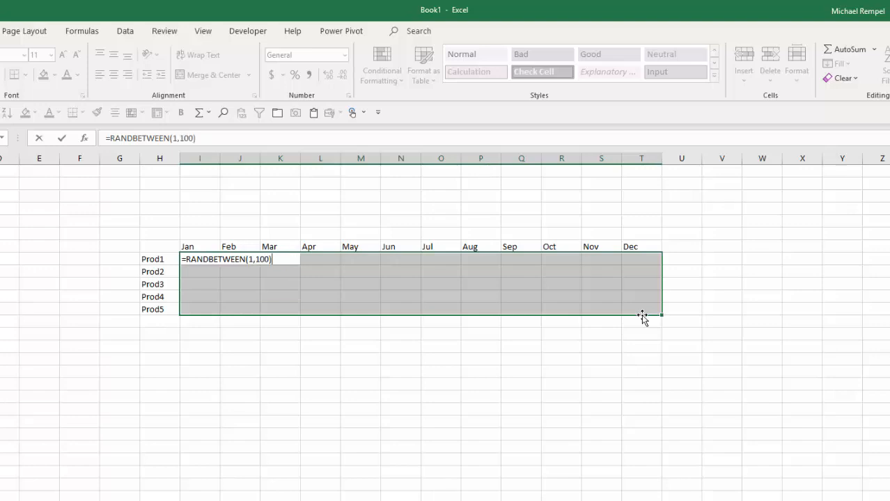
{"action": "key", "text": "ctrl+Return"}
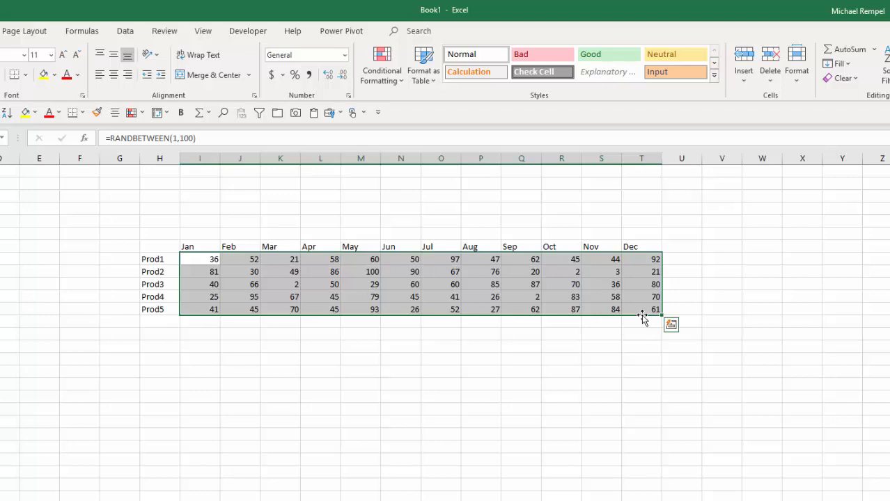
Clear the Jan–Dec grid for all five products and fill it with =RANDBETWEEN(1000,100000)
{"action": "key", "text": "Delete"}
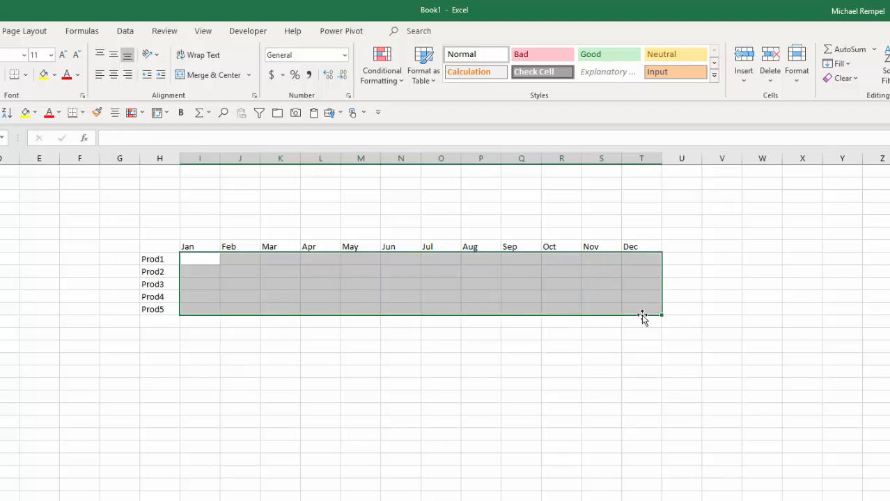
{"action": "type", "text": "=rand"}
{"action": "key", "text": "Down"}
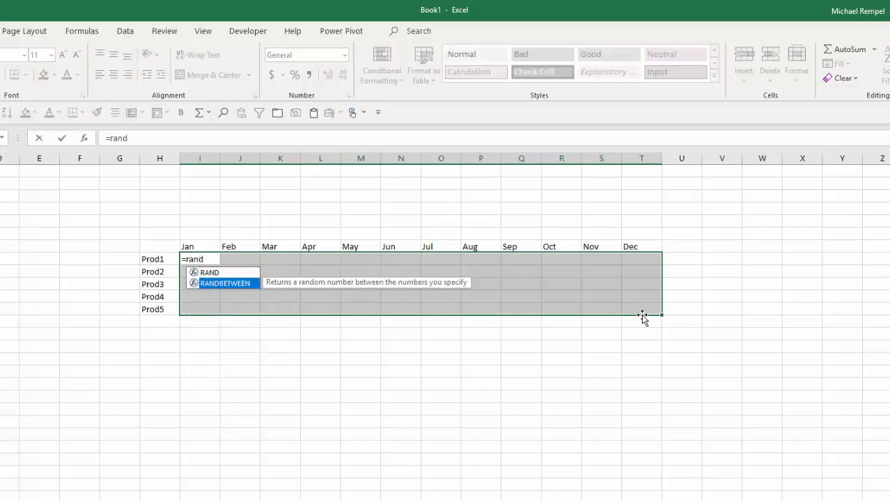
{"action": "key", "text": "Tab"}
{"action": "type", "text": "100"}
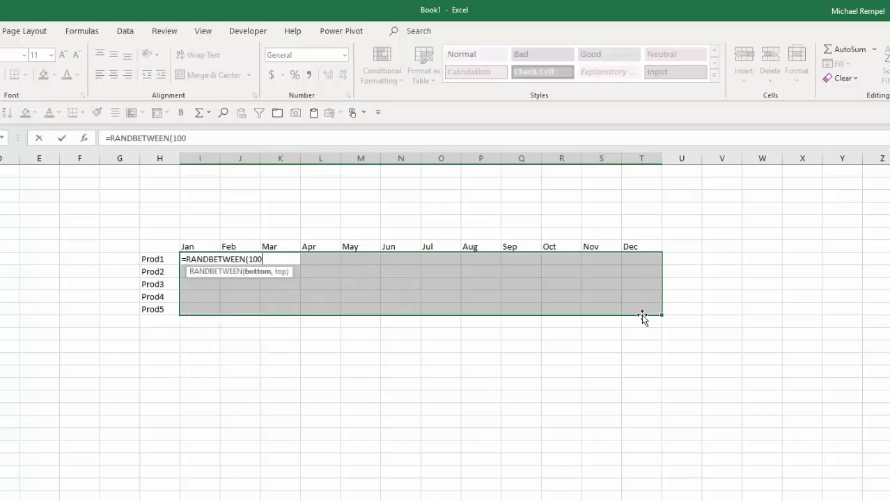
{"action": "type", "text": "0,100000)"}
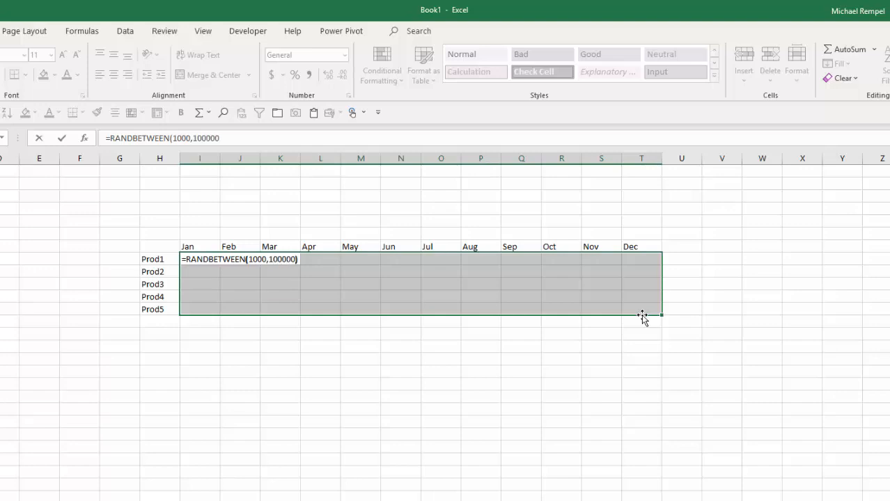
{"action": "key", "text": "ctrl+Return"}
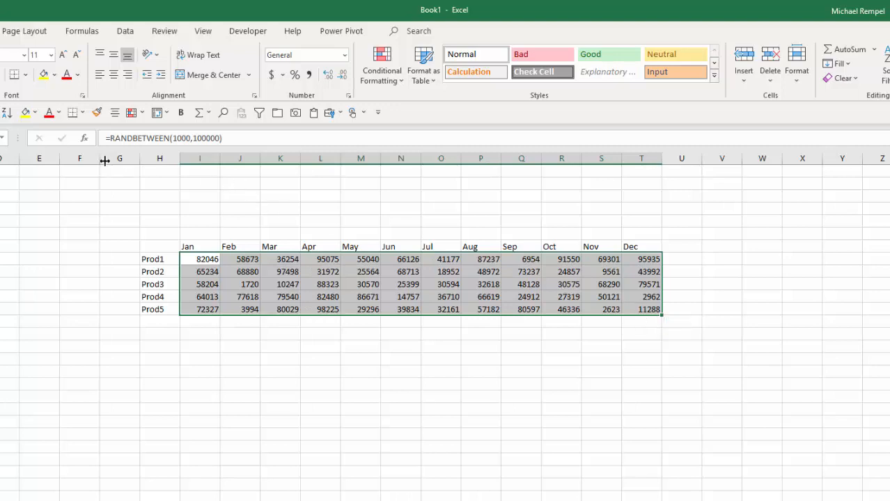
Wrap the grid's random formula in ROUNDUP with -2 digits: =ROUNDUP(RANDBETWEEN(1000,100000),-2), applied to every selected cell
{"action": "left_click", "coordinate": [112, 140]}
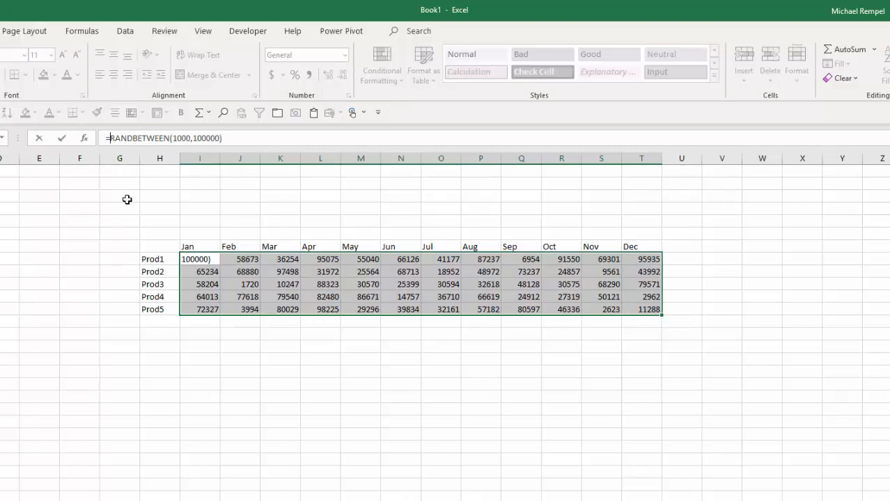
{"action": "type", "text": "round"}
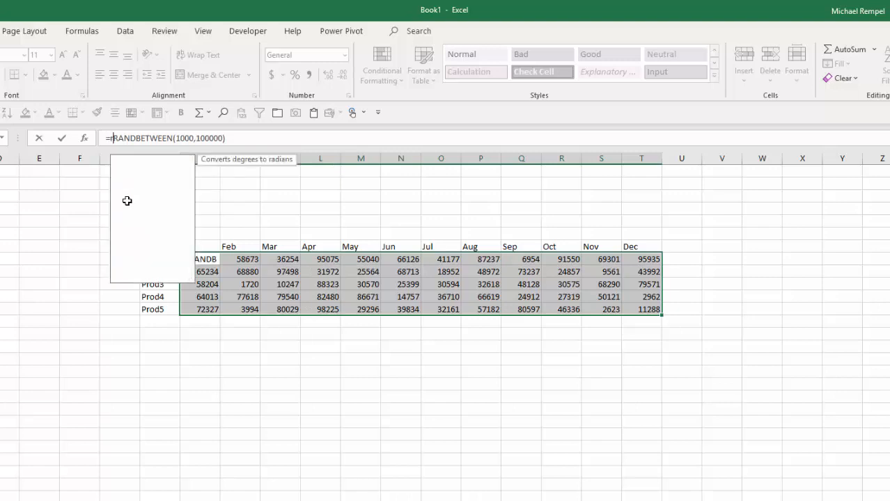
{"action": "key", "text": "Down"}
{"action": "key", "text": "Down"}
{"action": "key", "text": "Tab"}
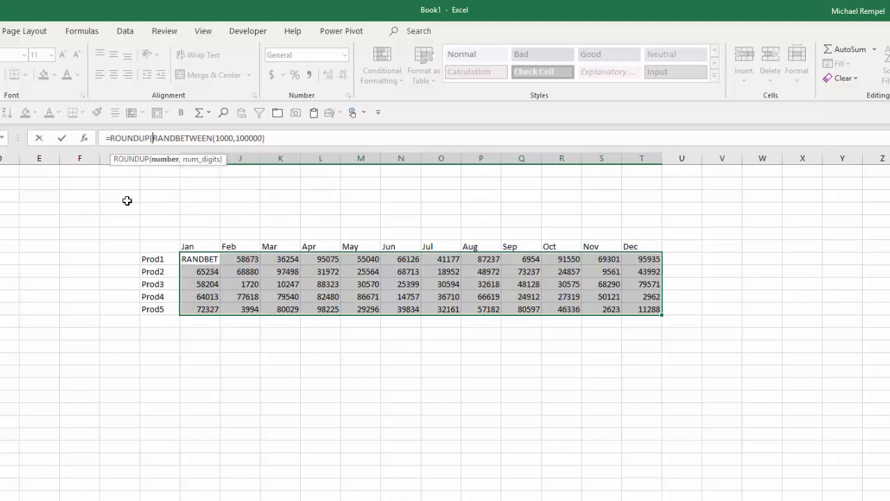
{"action": "key", "text": "End"}
{"action": "type", "text": ",-2"}
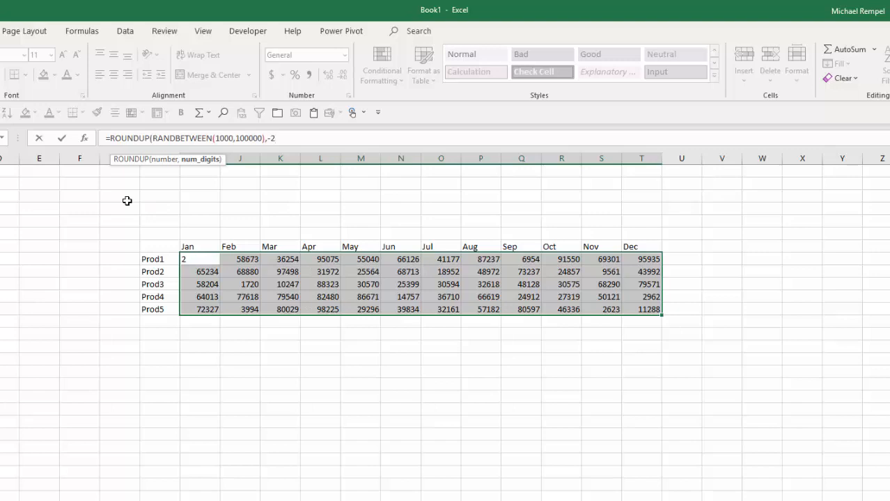
{"action": "type", "text": ")"}
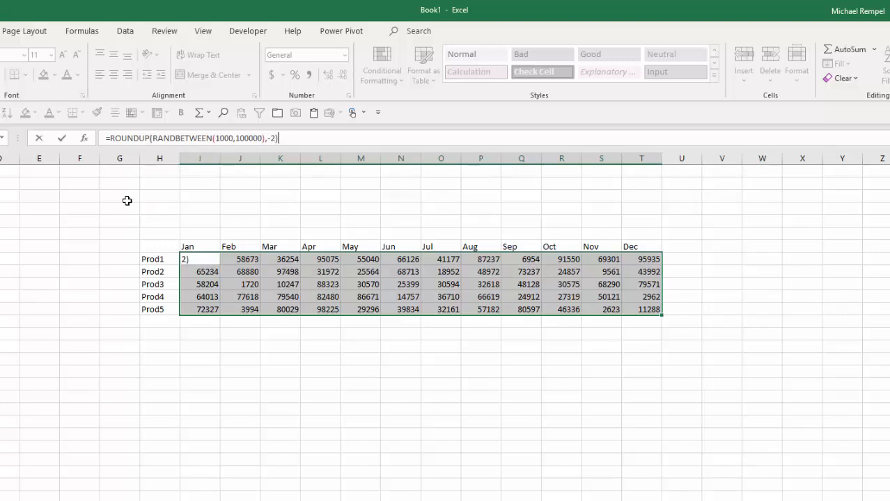
{"action": "key", "text": "ctrl+Return"}
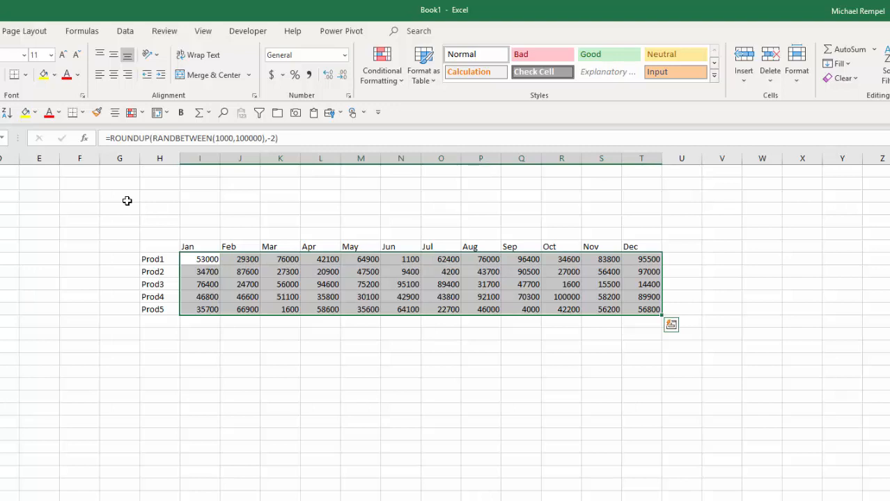
Paste the copied grid over itself as values, check a cell, and undo the conversion
{"action": "key", "text": "ctrl+c"}
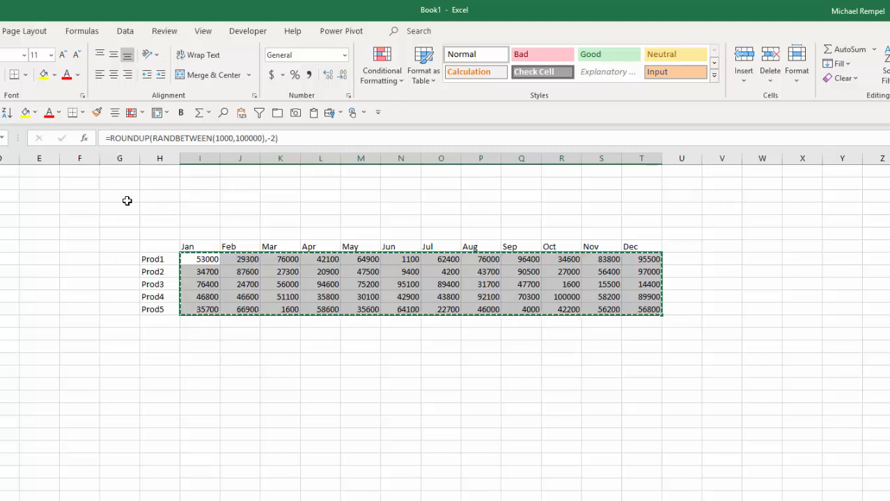
{"action": "left_click", "coordinate": [242, 113]}
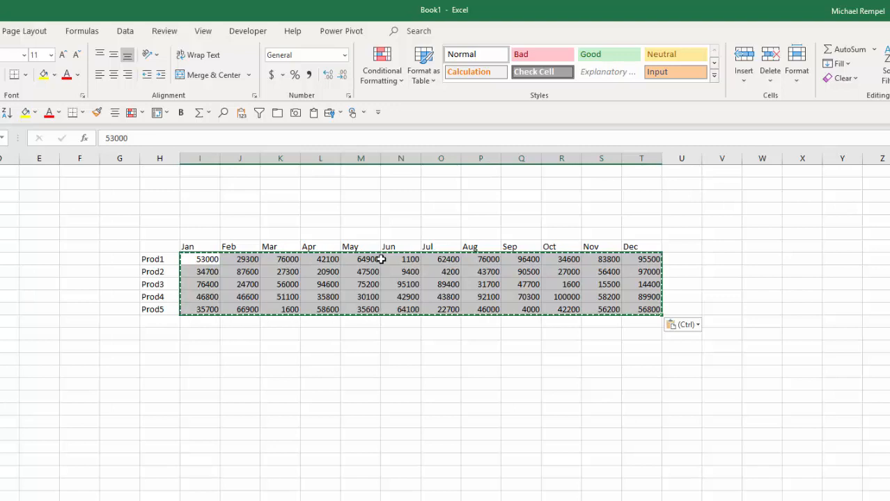
{"action": "left_click", "coordinate": [312, 276]}
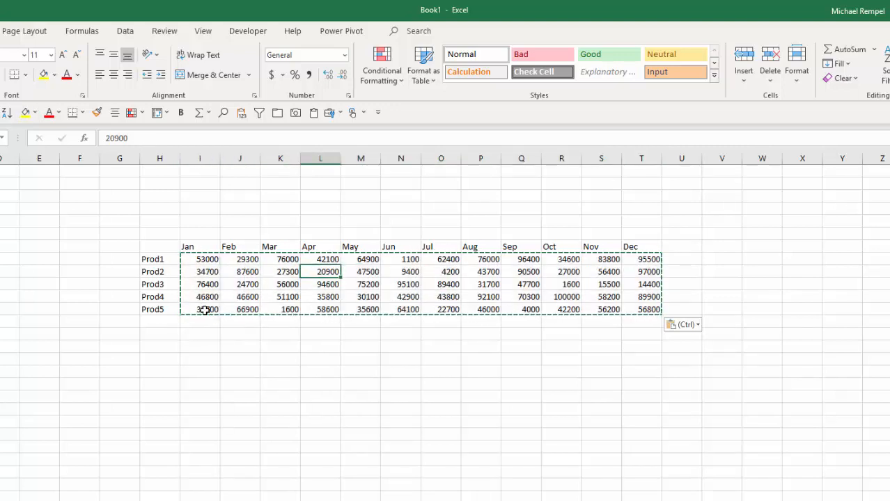
{"action": "key", "text": "ctrl+z"}
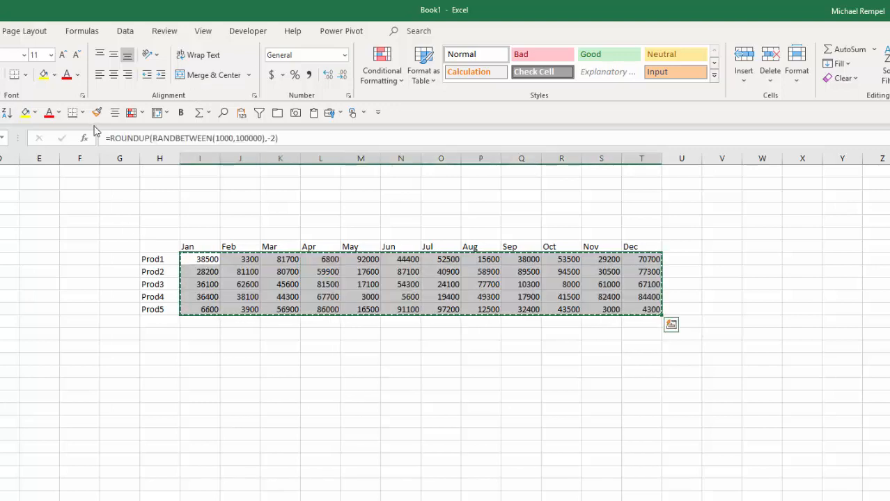
Examine the Quick Access Toolbar customization options for the Paste Values command, close them, and cancel the copy selection
{"action": "left_click", "coordinate": [378, 113]}
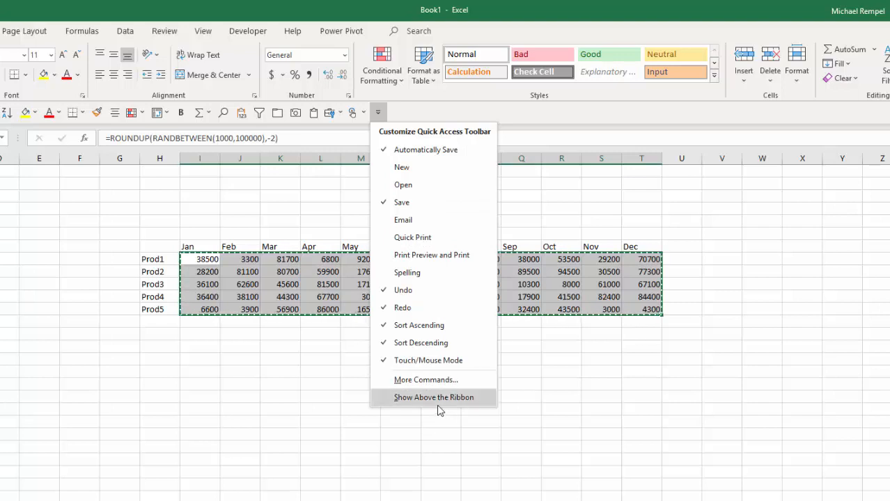
{"action": "left_click", "coordinate": [426, 380]}
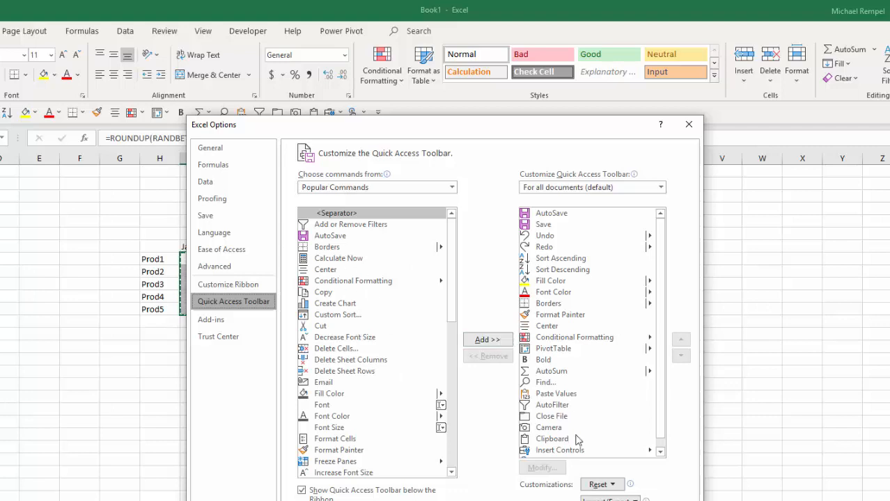
{"action": "key", "text": "Escape"}
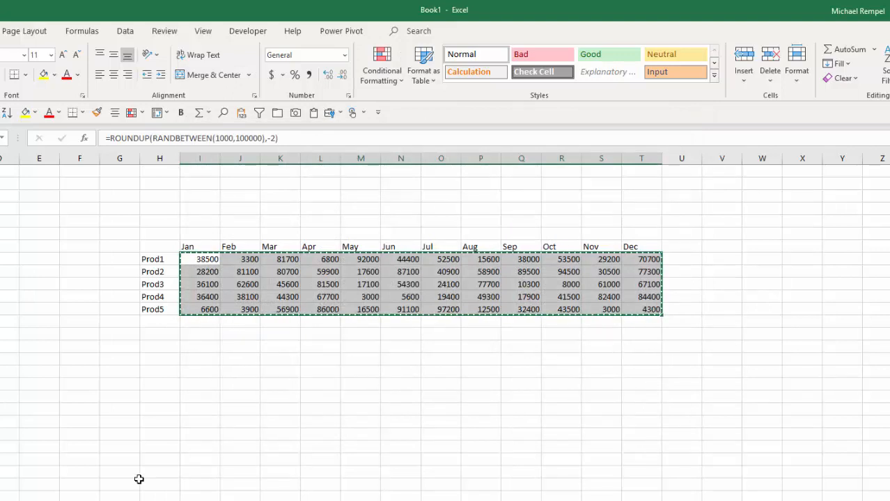
{"action": "key", "text": "Escape"}
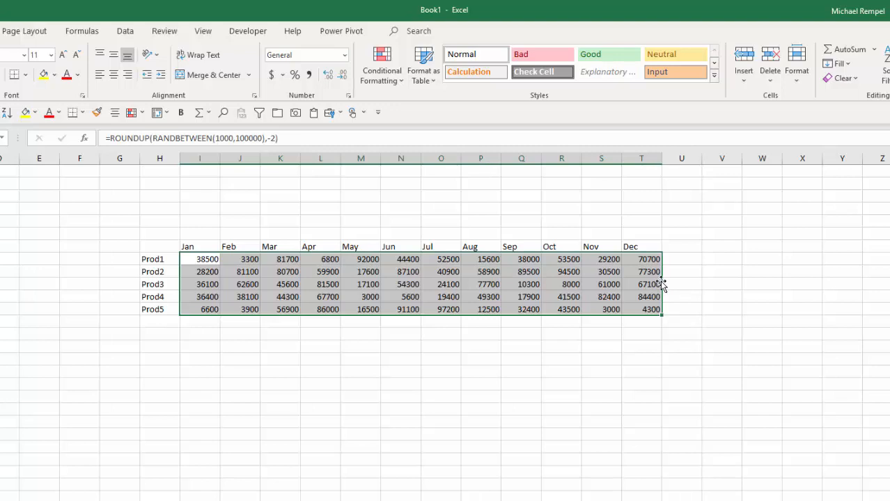
Replace the grid's formulas in place using Copy Here as Values Only, check a Prod3 cell, and undo it
{"action": "mouse_move", "coordinate": [662, 284]}
{"action": "left_mouse_down"}
{"action": "mouse_move", "coordinate": [724, 301]}
{"action": "mouse_move", "coordinate": [768, 412]}
{"action": "mouse_move", "coordinate": [654, 304]}
{"action": "mouse_move", "coordinate": [647, 286]}
{"action": "left_mouse_up"}
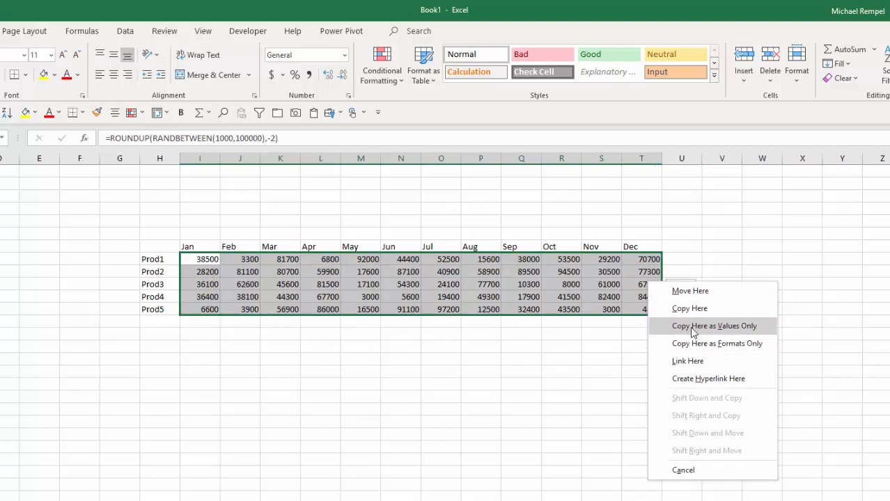
{"action": "left_click", "coordinate": [746, 327]}
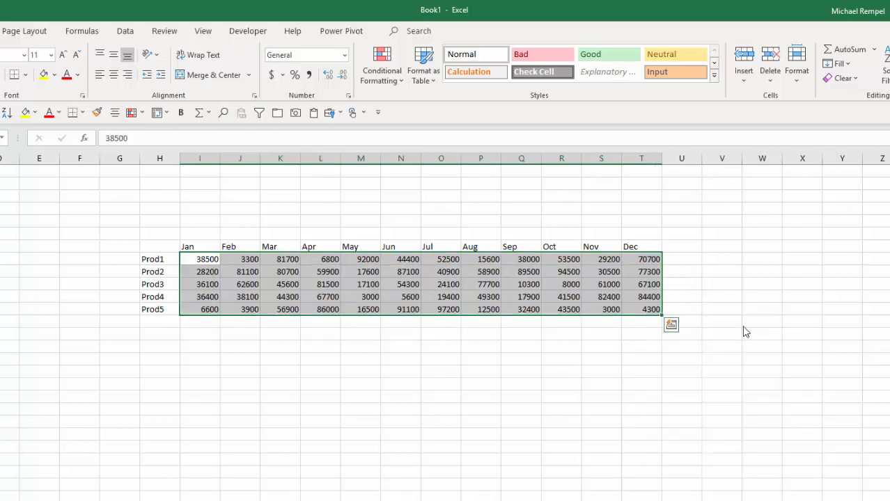
{"action": "left_click", "coordinate": [376, 284]}
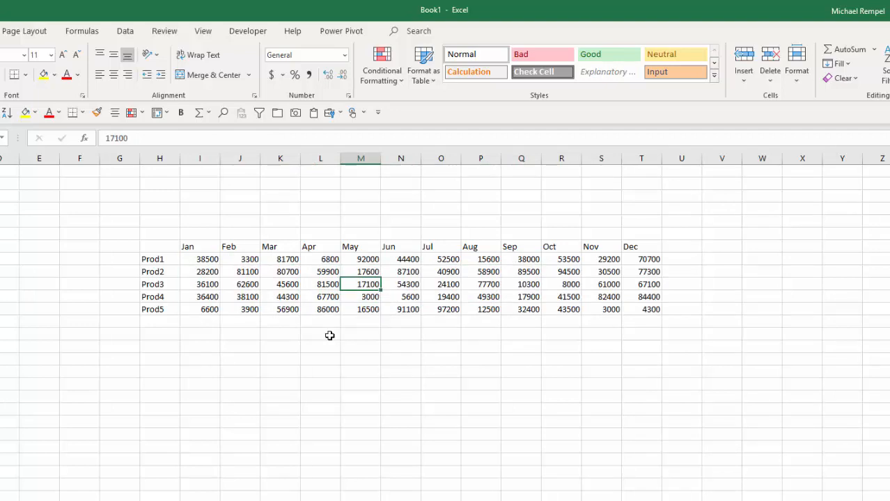
{"action": "key", "text": "ctrl+z"}
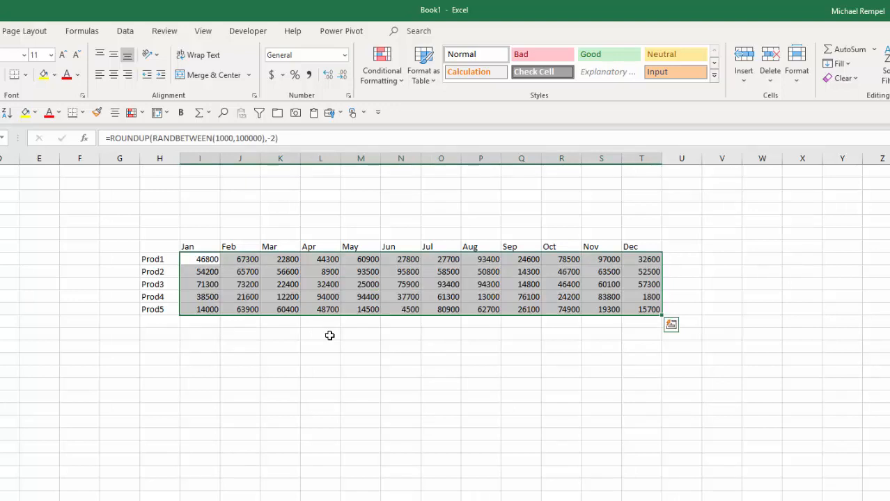
Copy the product-by-month grid and paste it over itself as values only
{"action": "key", "text": "ctrl+c"}
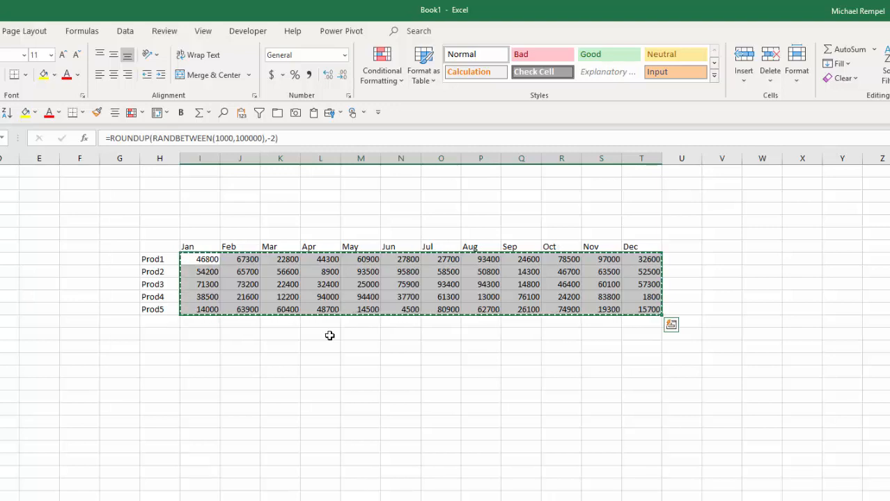
{"action": "key", "text": "ctrl"}
{"action": "key", "text": "v"}
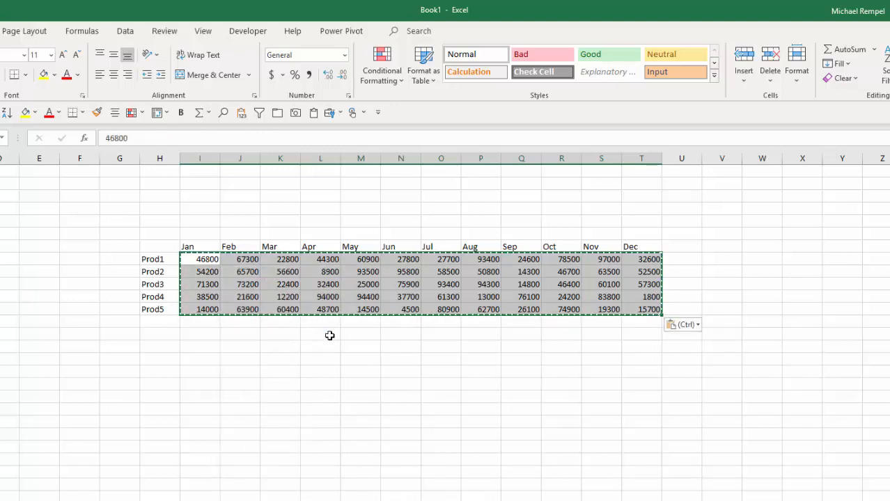
Check the Prod2 May cell's content and undo the last paste of values over the grid
{"action": "left_click", "coordinate": [366, 273]}
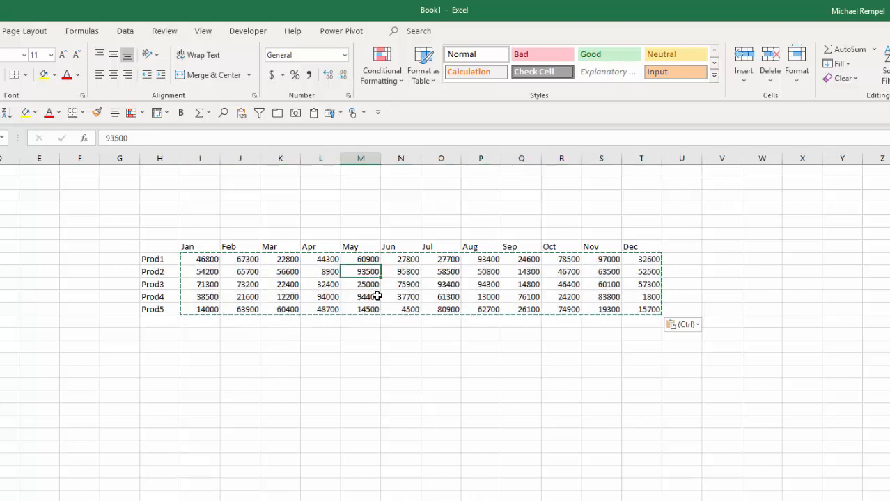
{"action": "key", "text": "ctrl+z"}
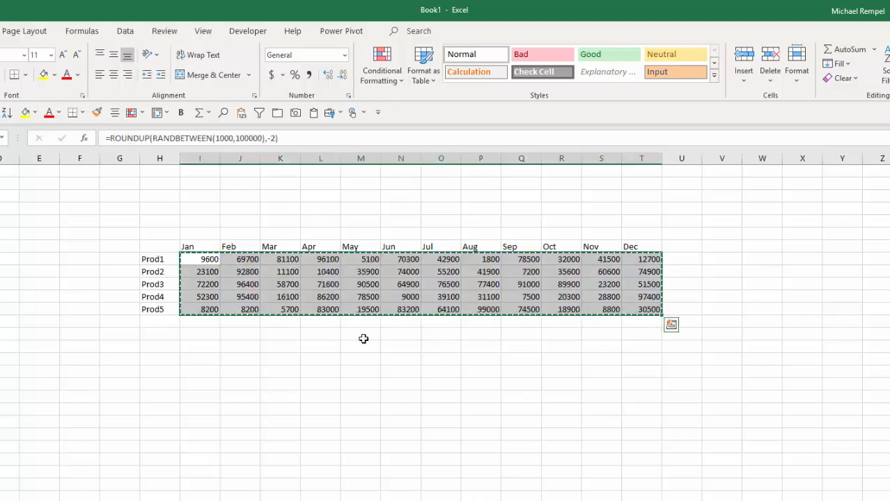
Enter "five" in an empty column M cell below the grid to trigger a recalculation, and clear that cell again
{"action": "left_click", "coordinate": [361, 360]}
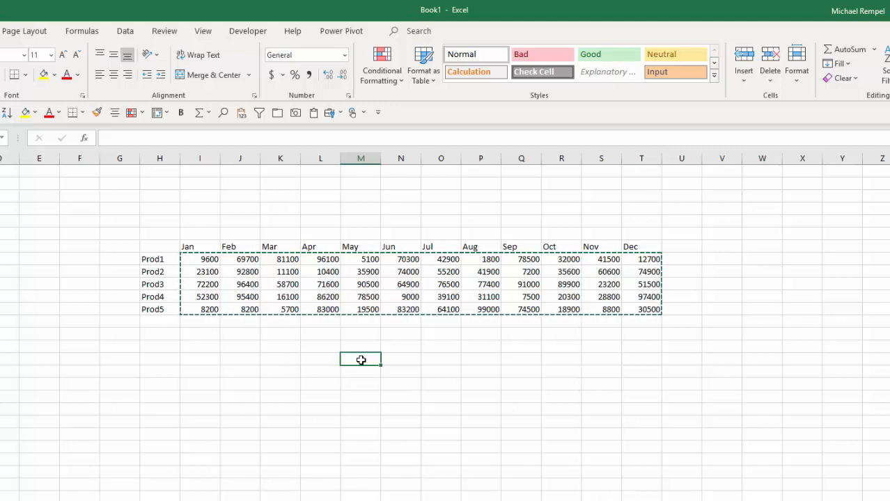
{"action": "type", "text": "five"}
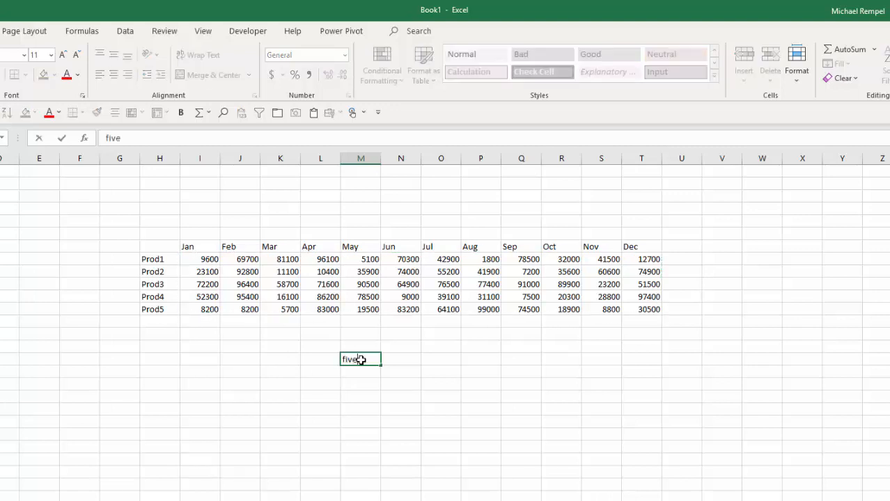
{"action": "key", "text": "Return"}
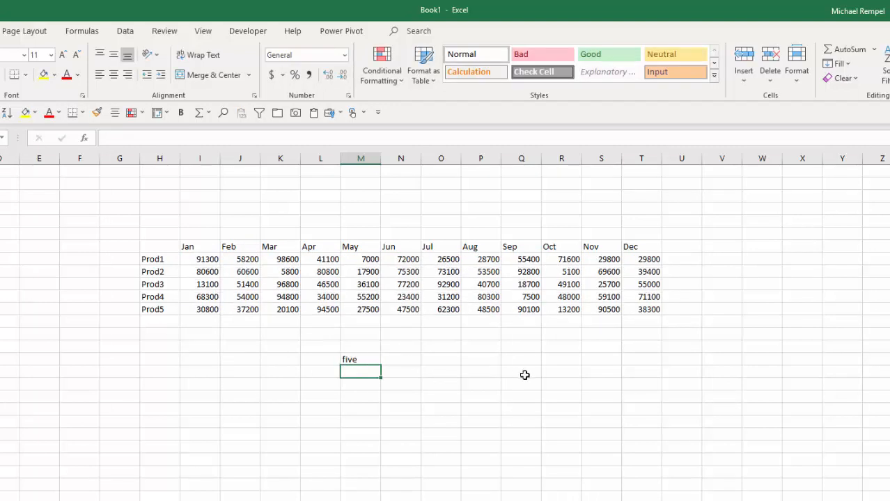
{"action": "key", "text": "Up"}
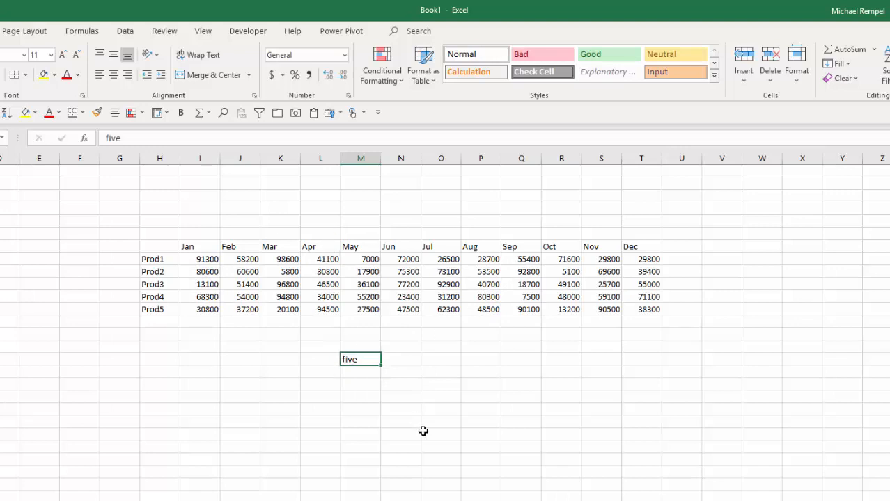
{"action": "key", "text": "Delete"}
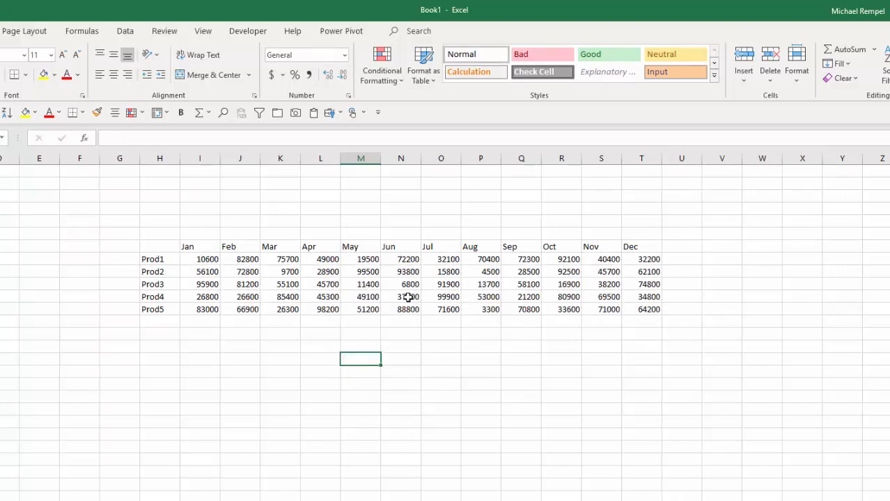
Copy the Prod1 to Prod5 figures for Jan to Dec, paste them in place as values only, and check the Prod3 Apr cell
{"action": "left_click_drag", "start_coordinate": [188, 259], "coordinate": [640, 305]}
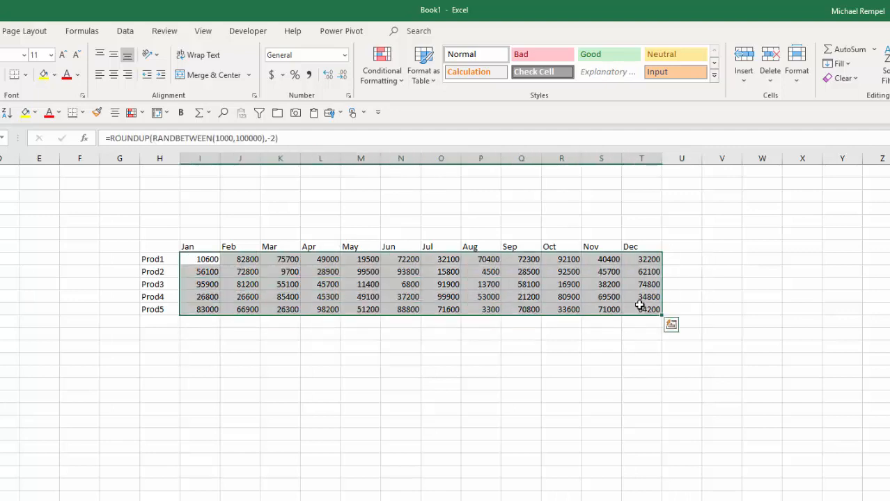
{"action": "key", "text": "ctrl+c"}
{"action": "key", "text": "ctrl+shift+v"}
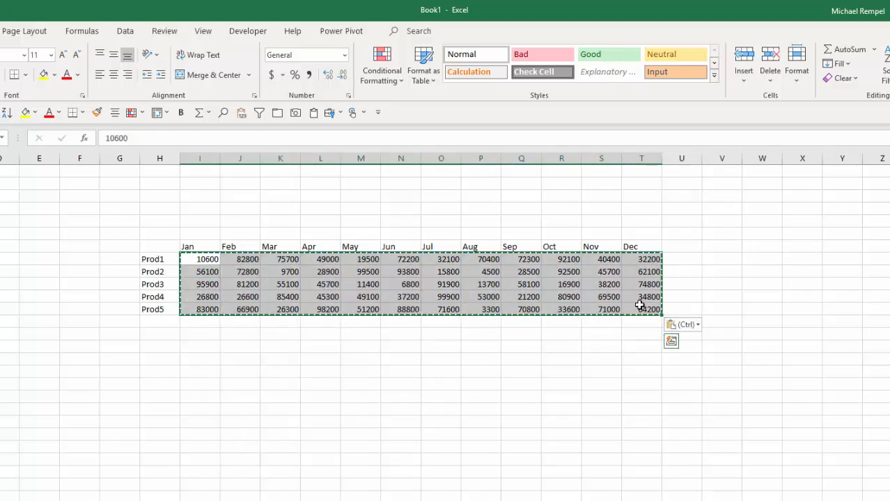
{"action": "left_click", "coordinate": [335, 283]}
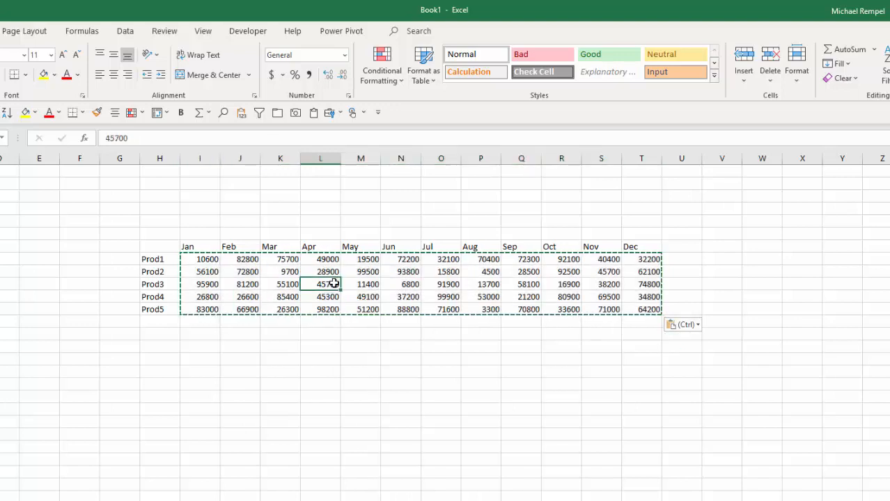